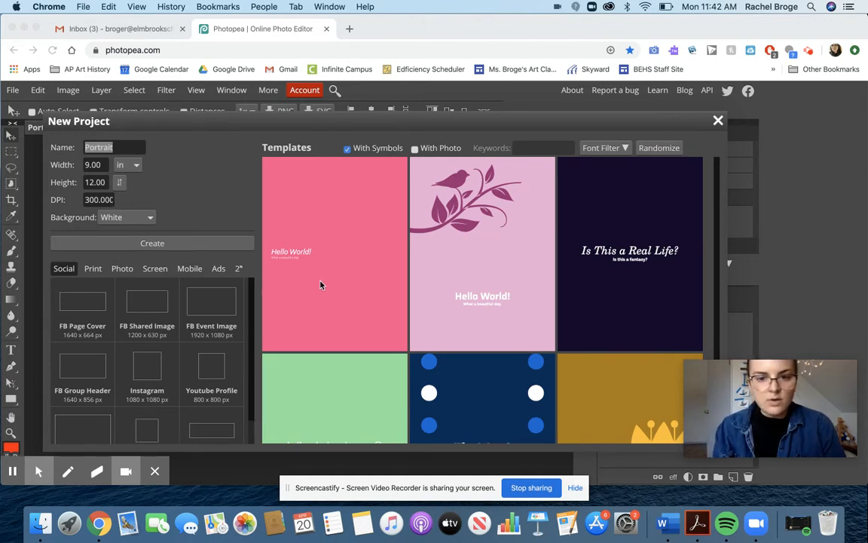
Step: Create a new 9 × 12 inch project named Portrait at 300 DPI with a white background
click(147, 247)
click(145, 245)
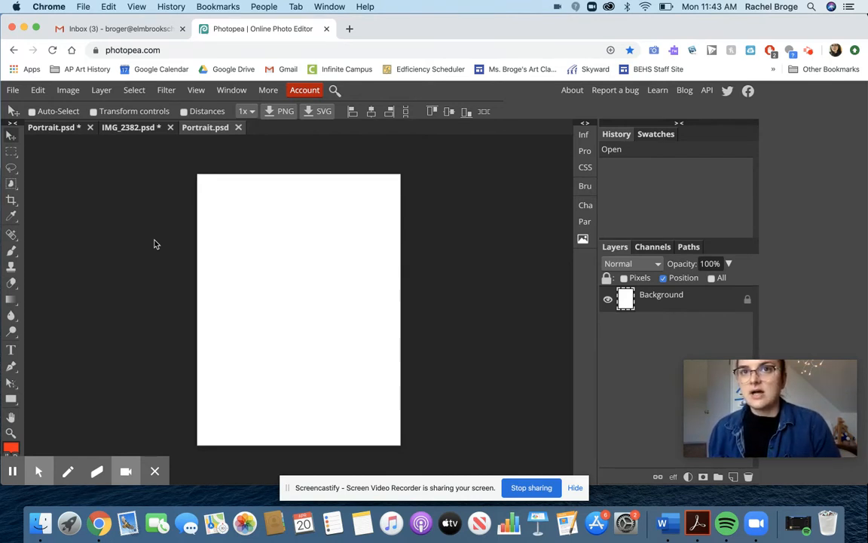
Step: Apply a Black & White adjustment with the offered values to the IMG_2382 photo layer in the existing Portrait document
click(65, 130)
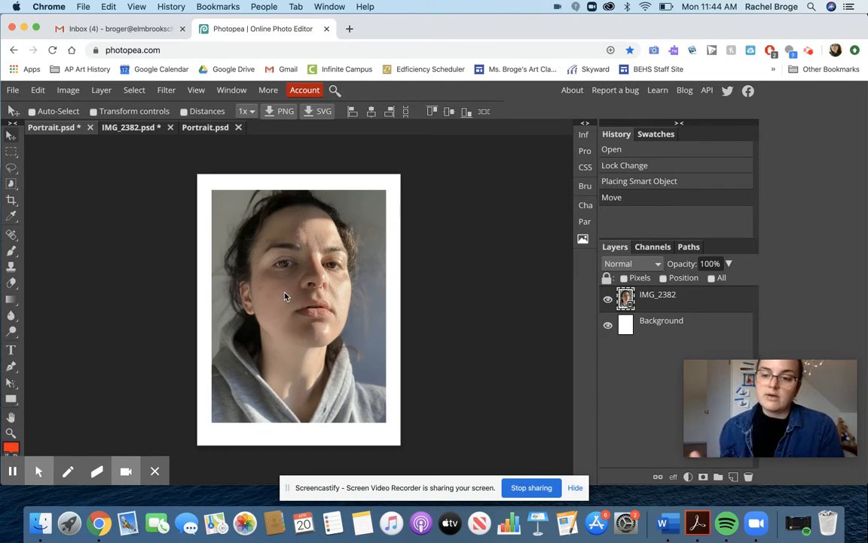
click(67, 89)
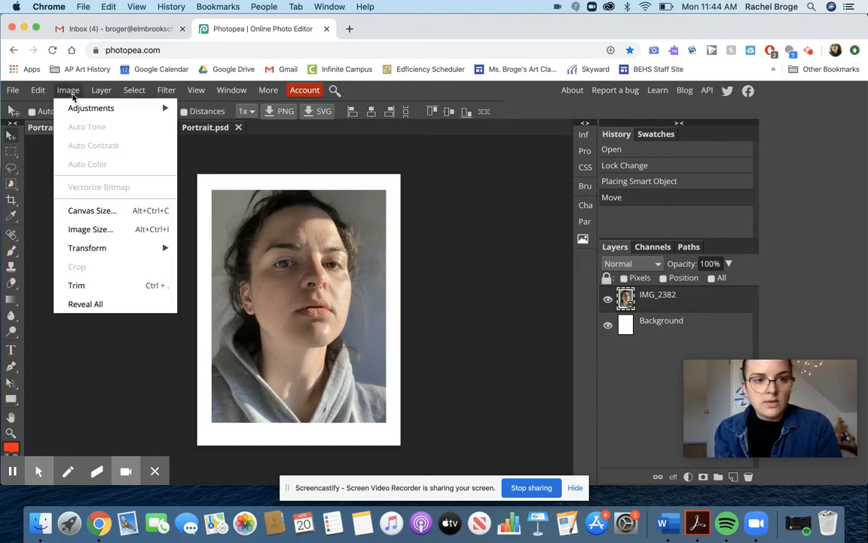
mouse_move(94, 91)
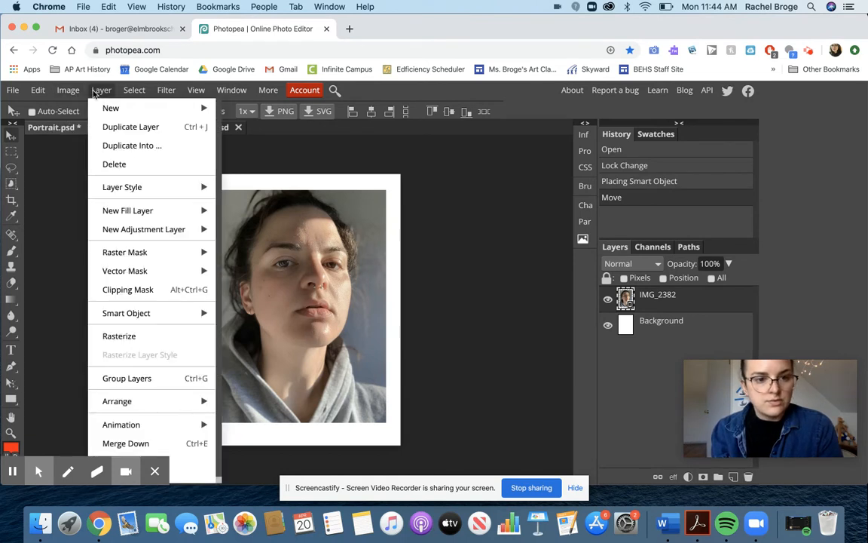
mouse_move(67, 92)
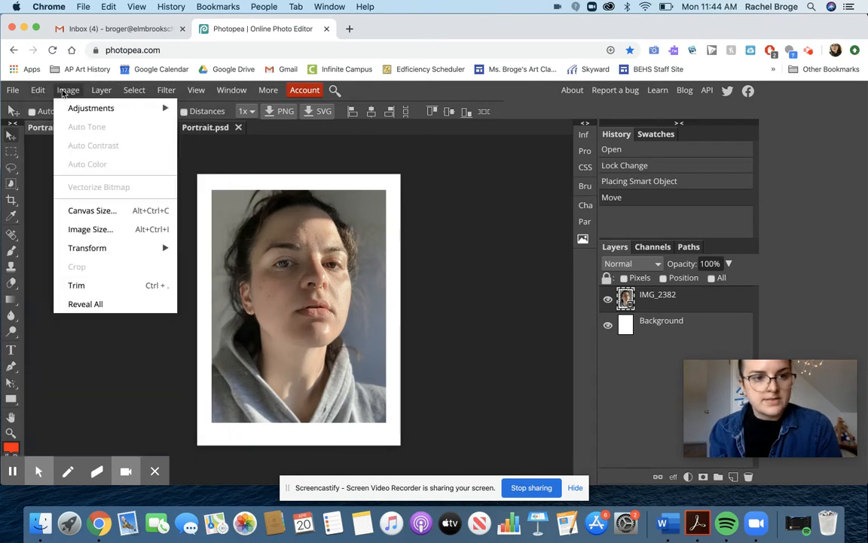
mouse_move(83, 112)
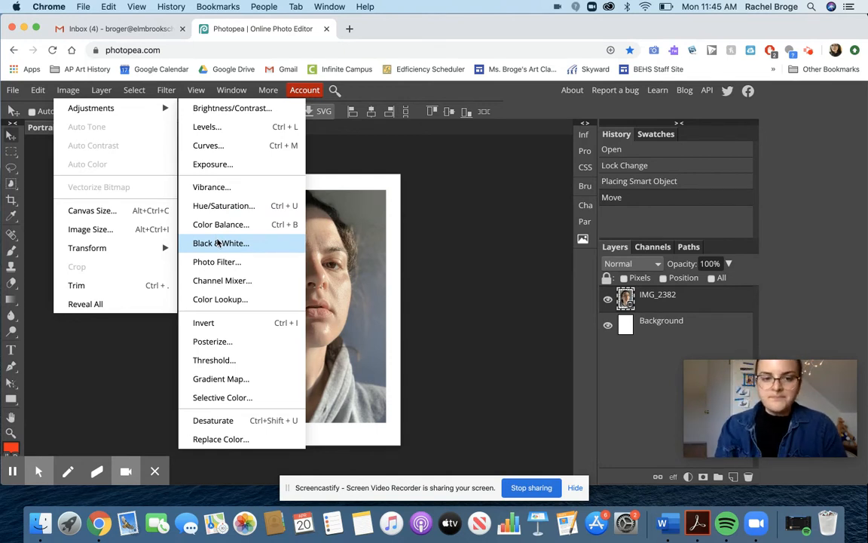
click(218, 242)
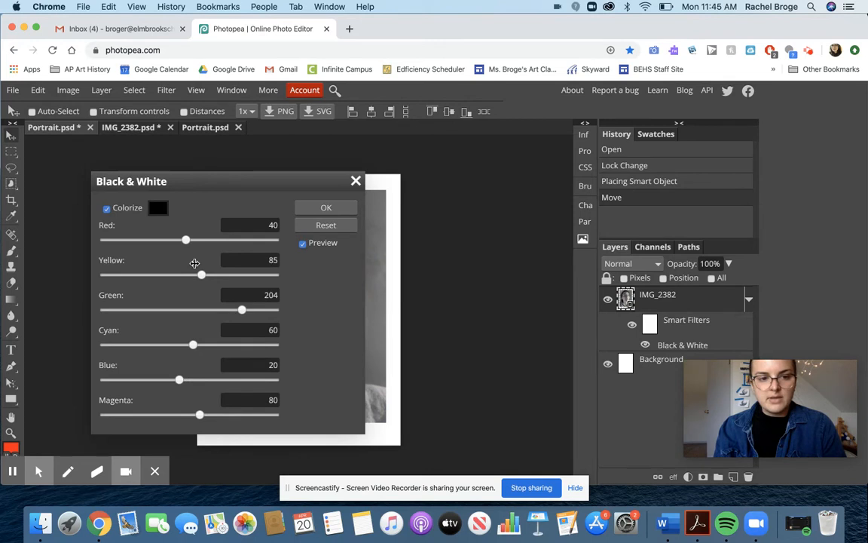
drag(197, 176, 534, 158)
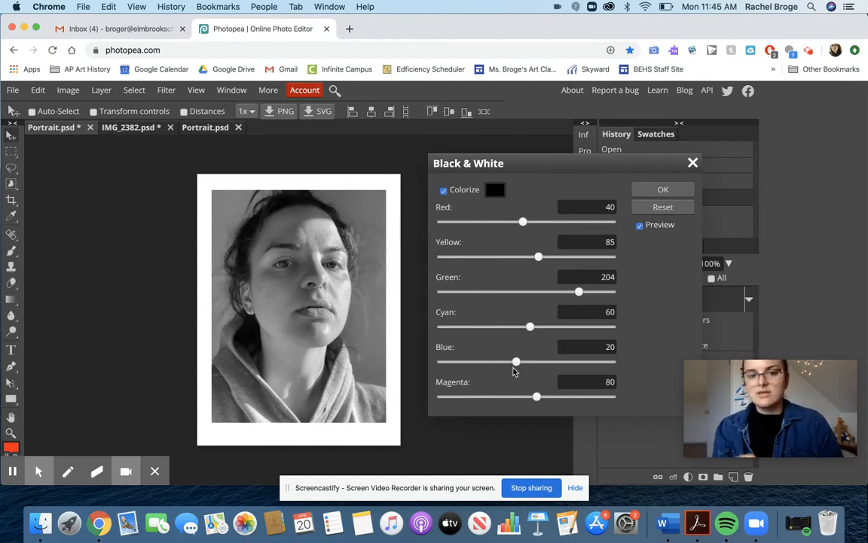
click(653, 195)
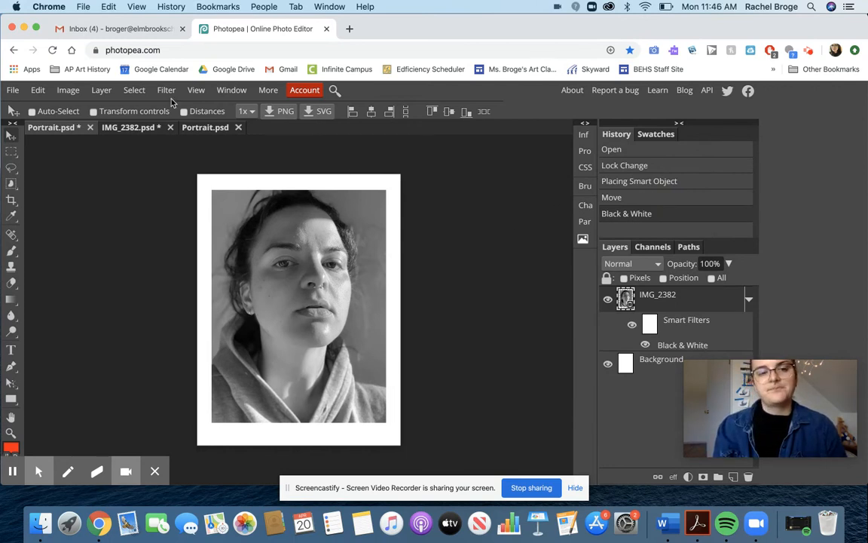
Step: Apply a Brightness/Contrast adjustment to the photo layer with brightness -3 and contrast 59
click(74, 91)
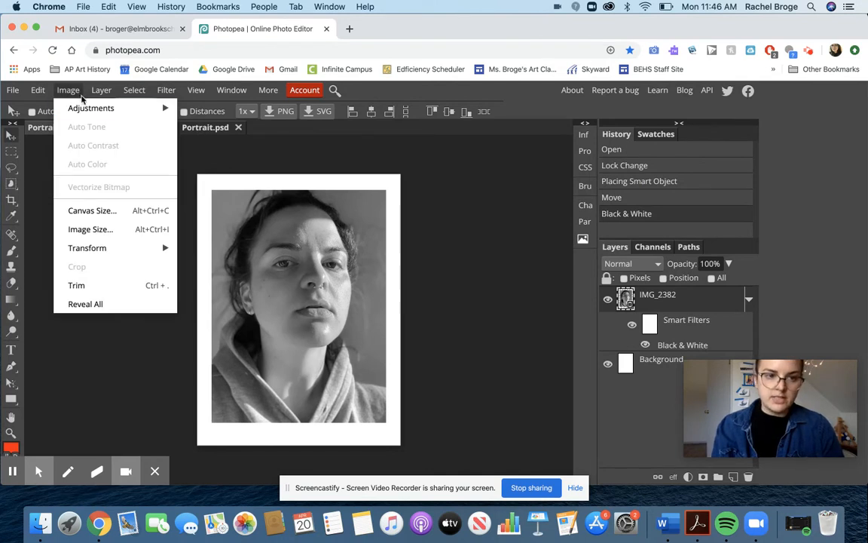
mouse_move(78, 106)
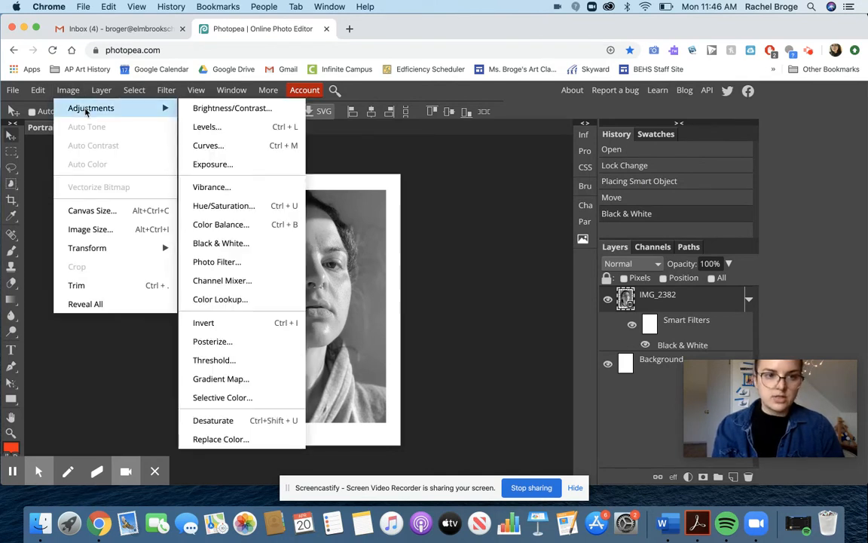
click(226, 111)
drag(268, 181, 605, 173)
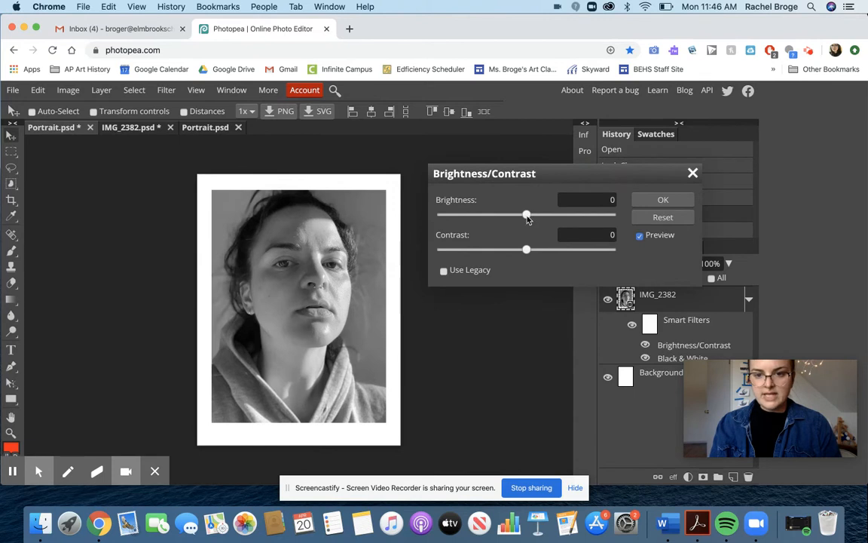
drag(527, 215, 556, 217)
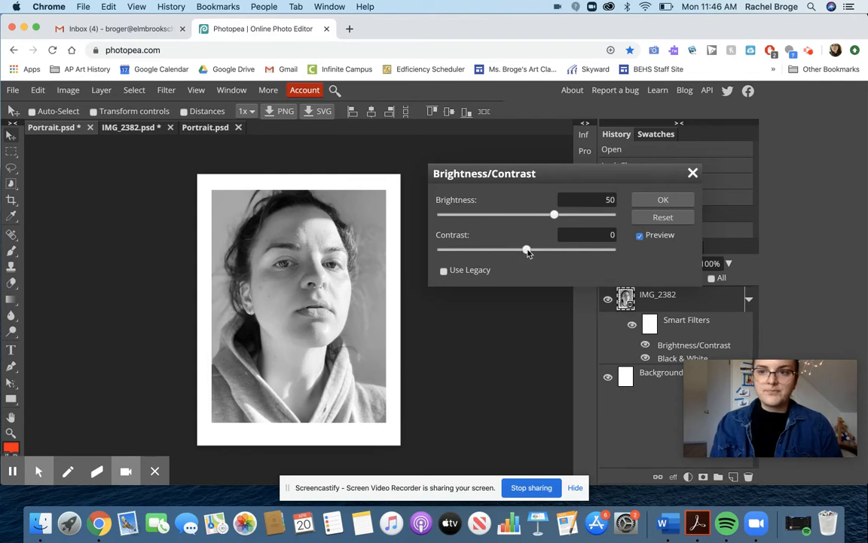
drag(527, 252, 497, 251)
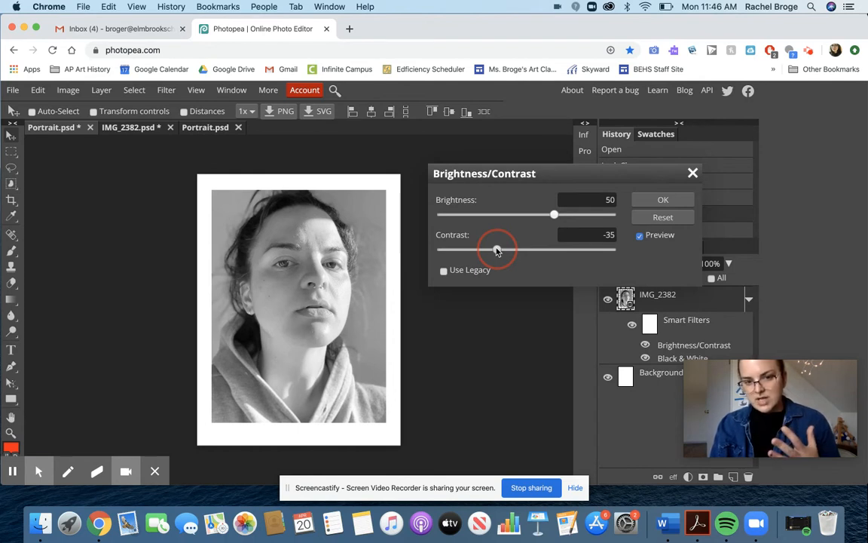
drag(497, 252, 578, 258)
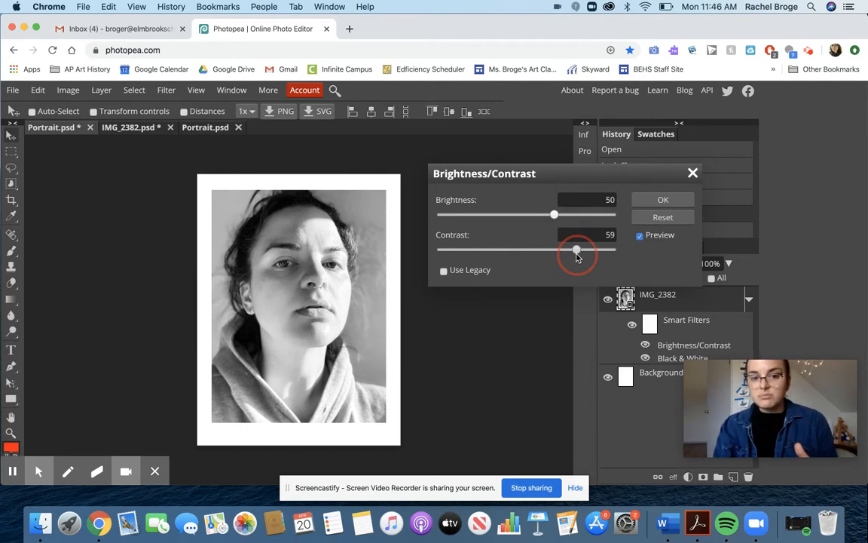
drag(578, 258, 577, 258)
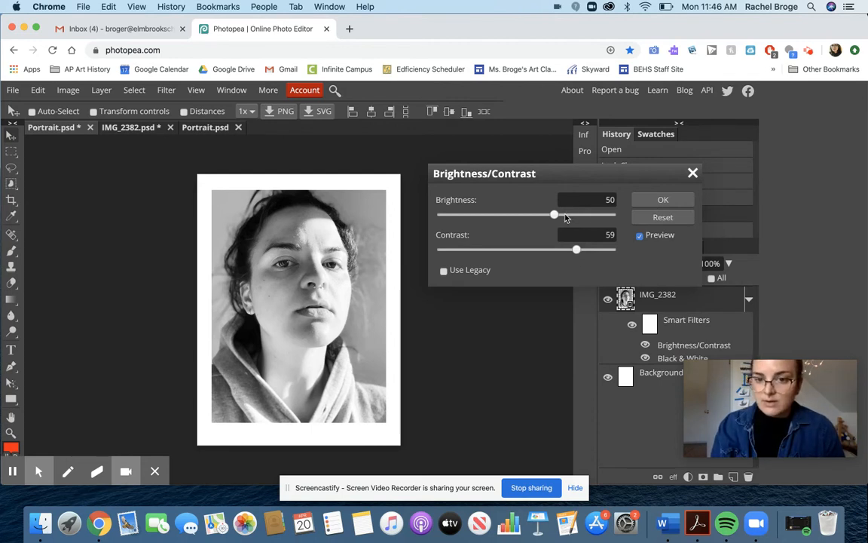
drag(554, 217, 525, 218)
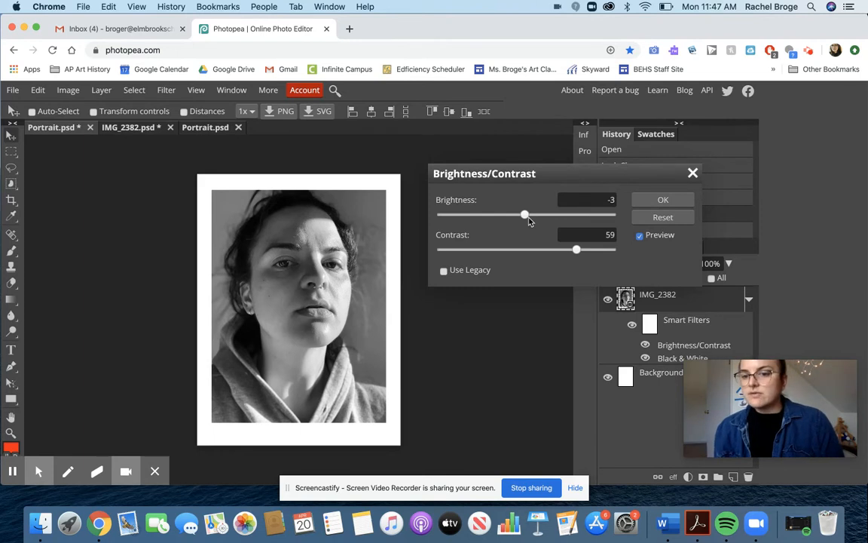
click(661, 200)
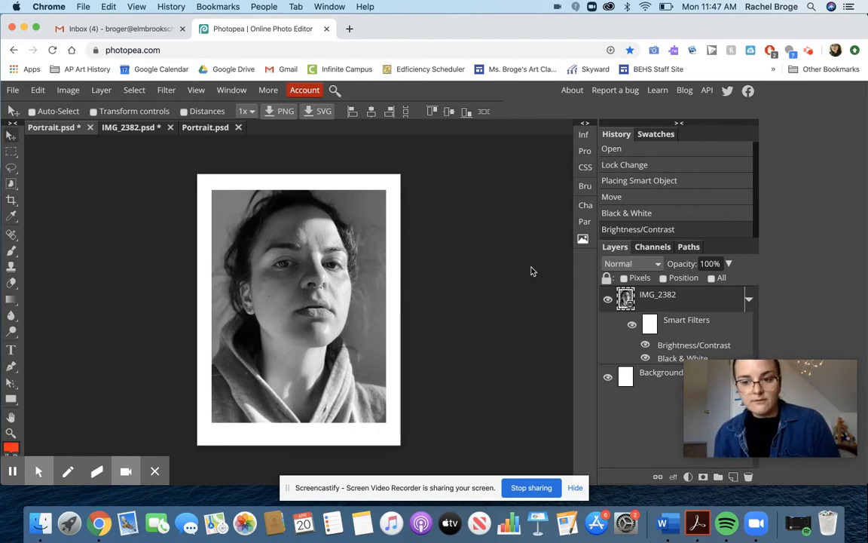
Step: Try the Filter Gallery's Paint Daubs effect on the photo with size 21, sharpness 11 and the Wide Sharp brush type
click(166, 91)
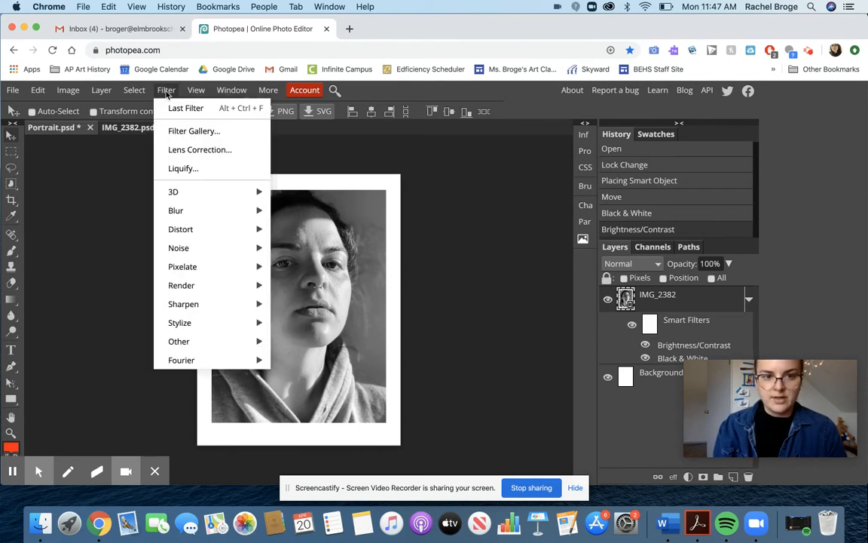
click(175, 138)
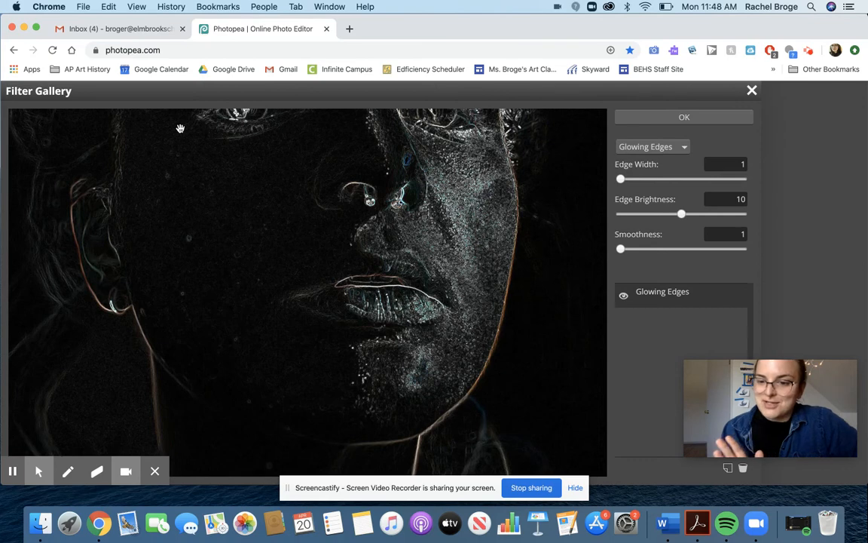
click(635, 148)
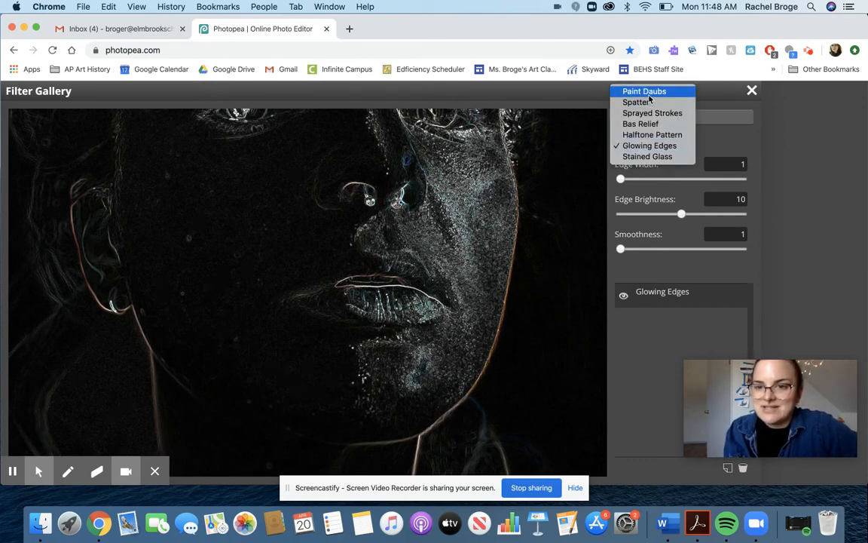
key(Escape)
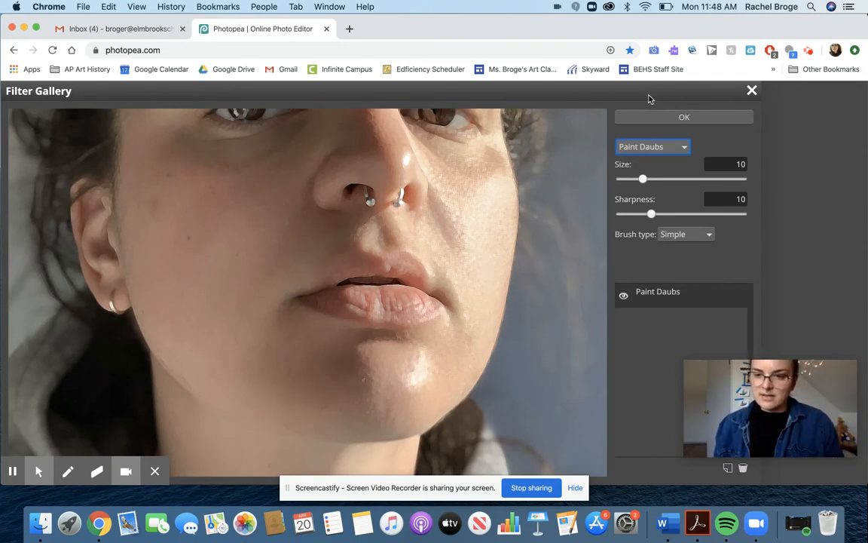
drag(490, 186, 494, 241)
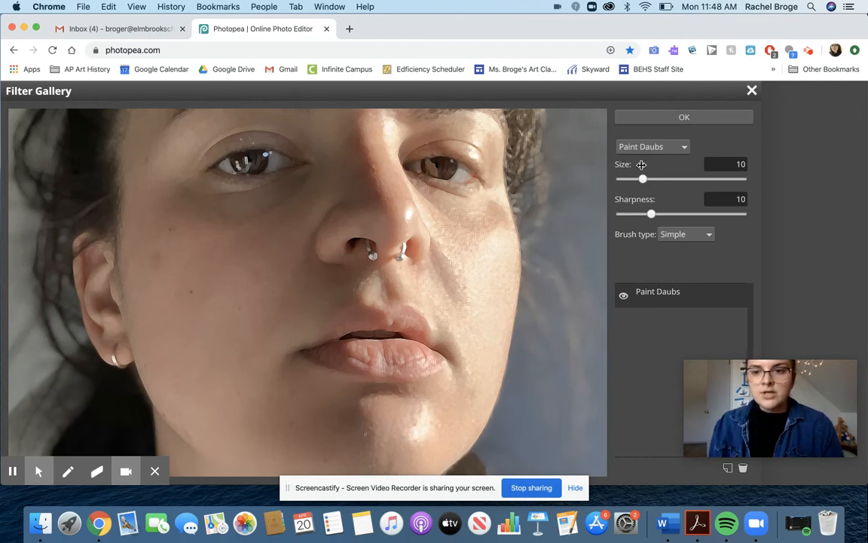
click(678, 234)
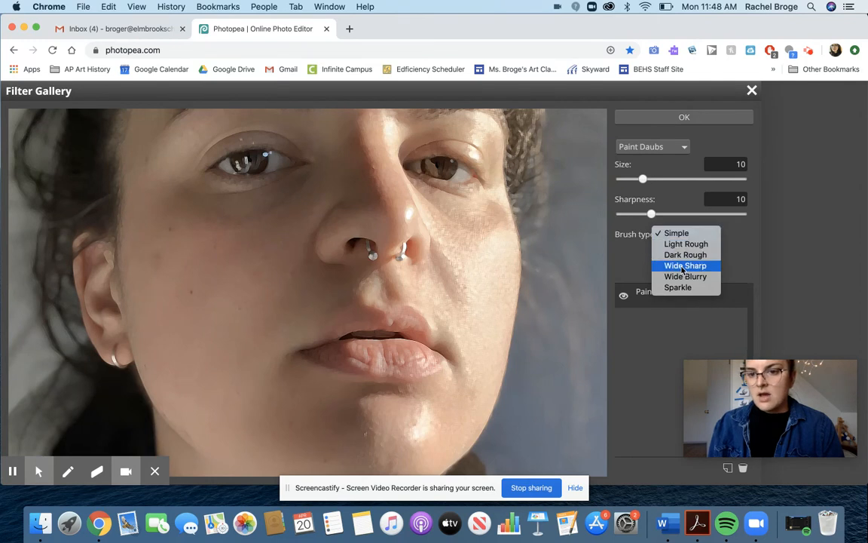
key(Escape)
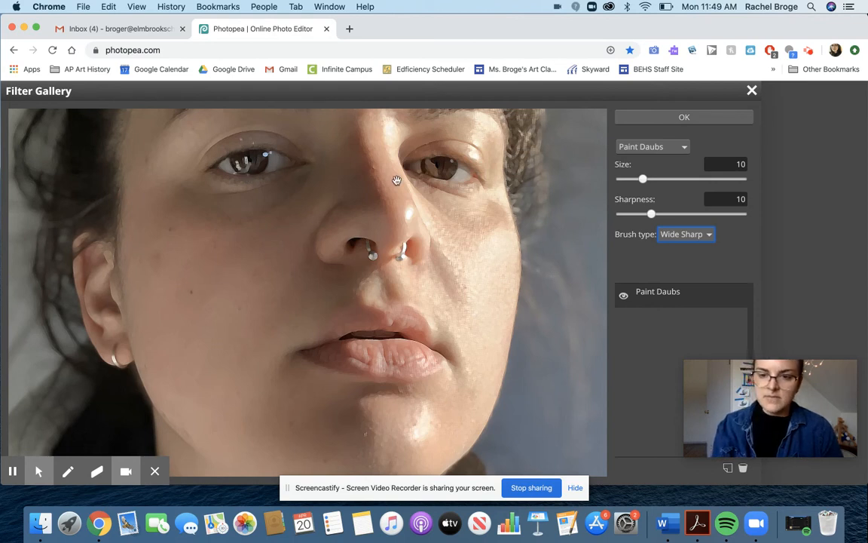
click(644, 181)
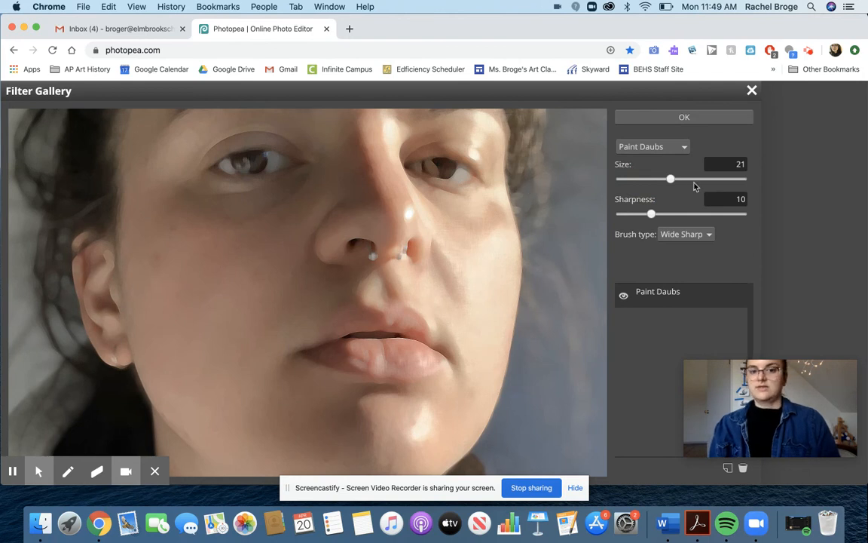
click(651, 215)
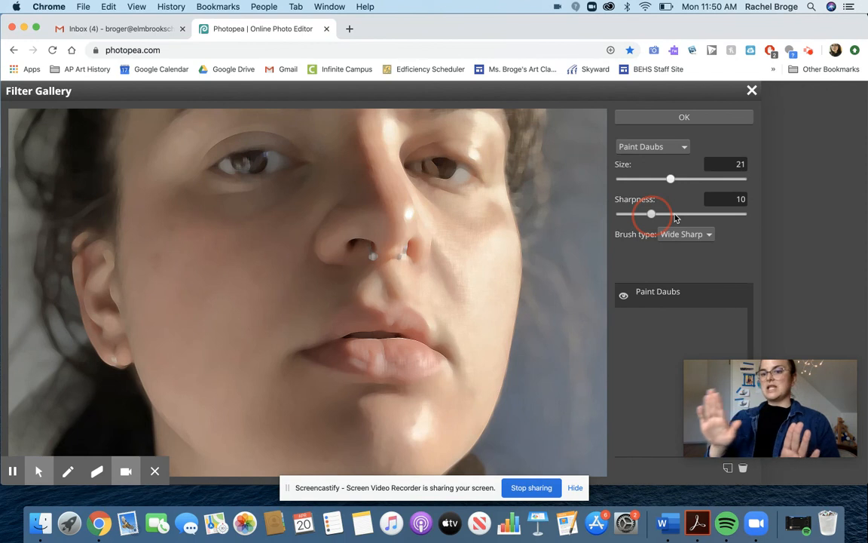
drag(651, 214, 654, 214)
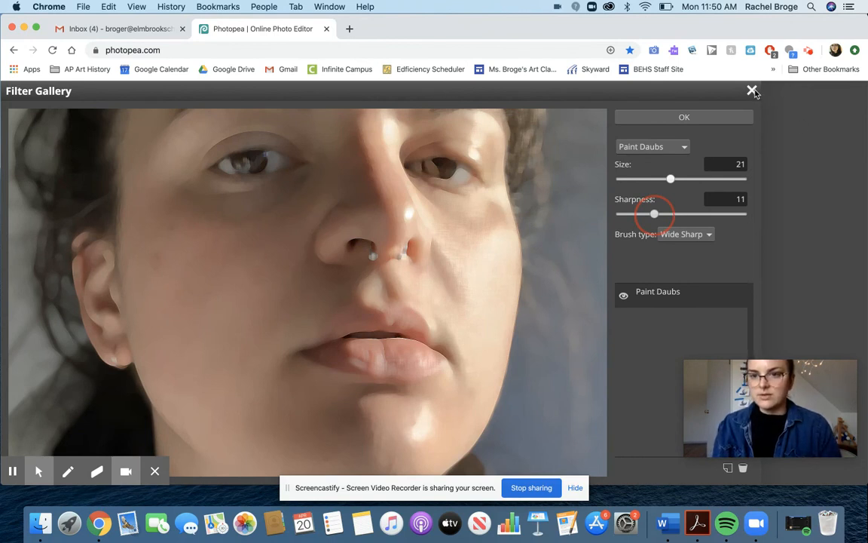
click(205, 144)
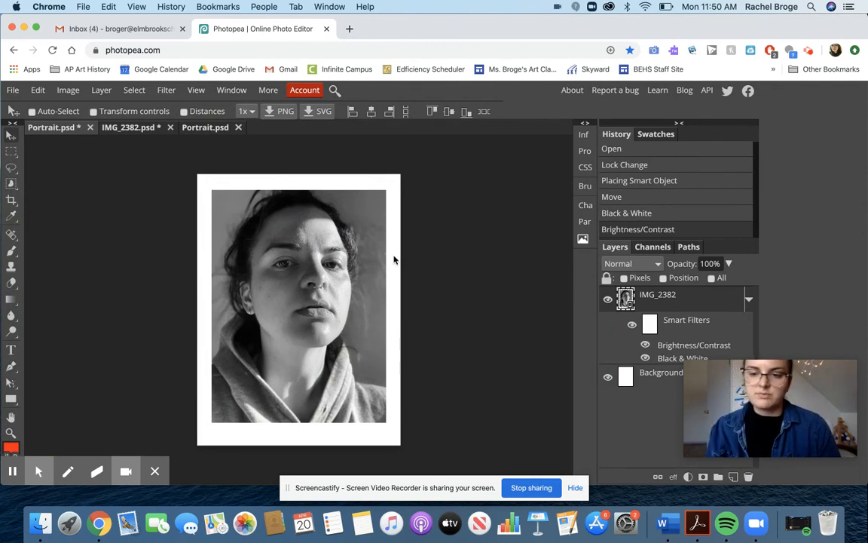
Step: Switch to the IMG_2382 document and bring up the available export formats for it
click(181, 126)
click(141, 134)
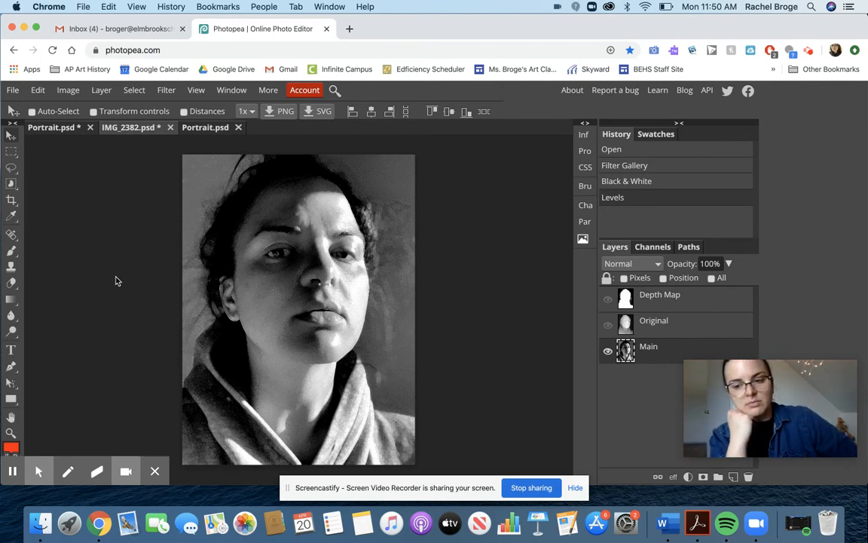
click(13, 91)
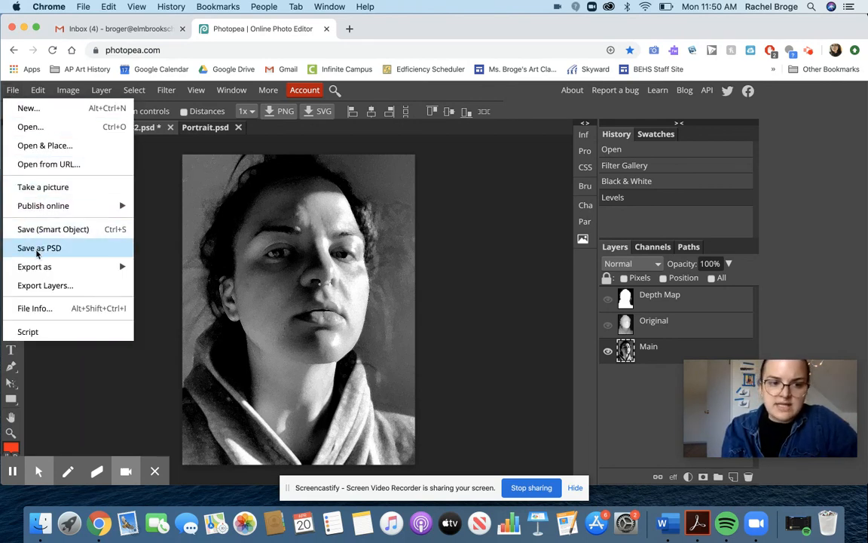
mouse_move(39, 271)
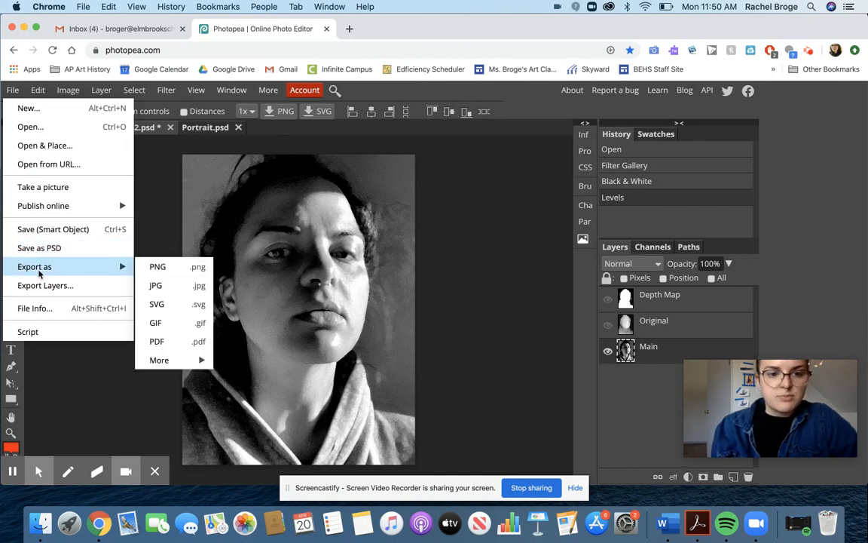